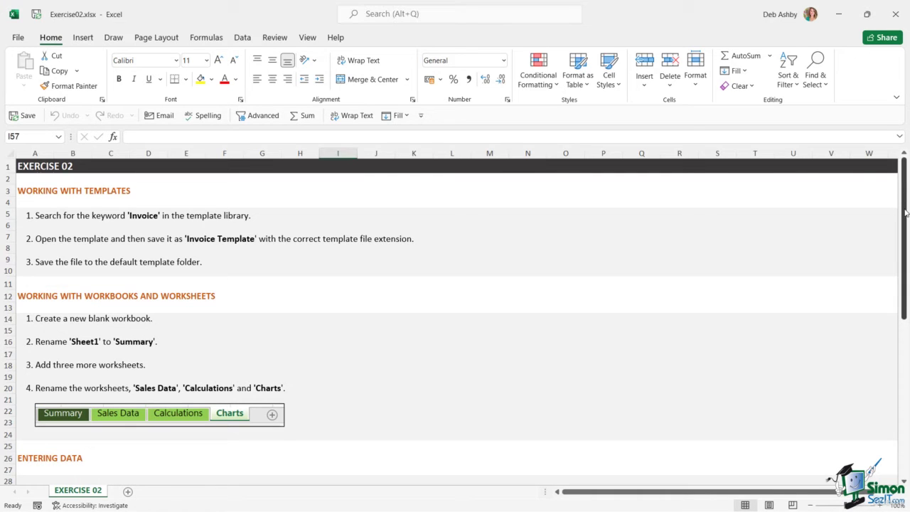
{"action": "left_click_drag", "start_coordinate": [907, 240], "coordinate": [904, 375]}
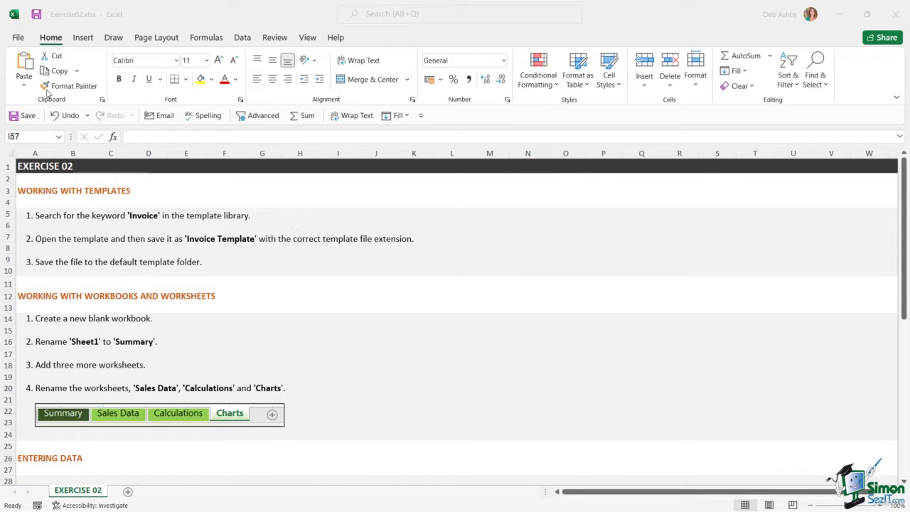
Search the online templates for "invoice" and create a workbook from the Blue invoice template.
{"action": "left_click", "coordinate": [18, 38]}
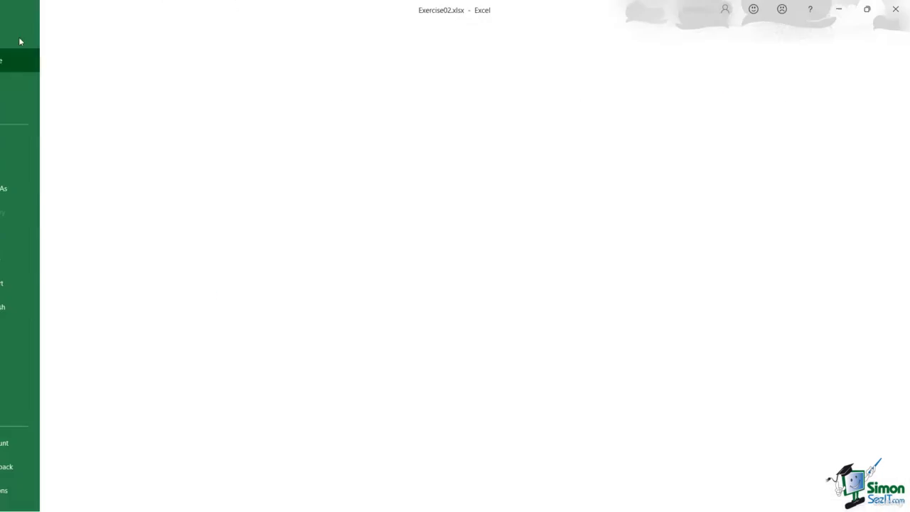
{"action": "left_click", "coordinate": [38, 88]}
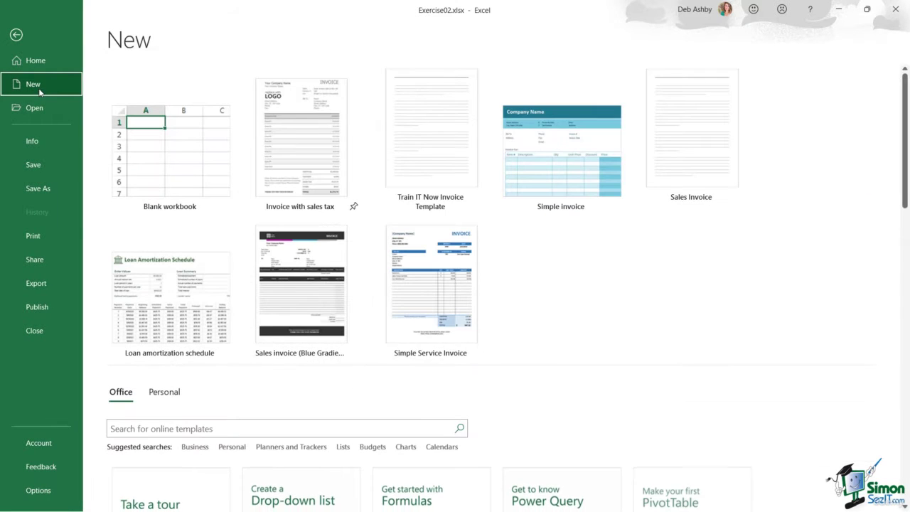
{"action": "scroll", "coordinate": [549, 330], "scroll_direction": "down", "scroll_amount": 3}
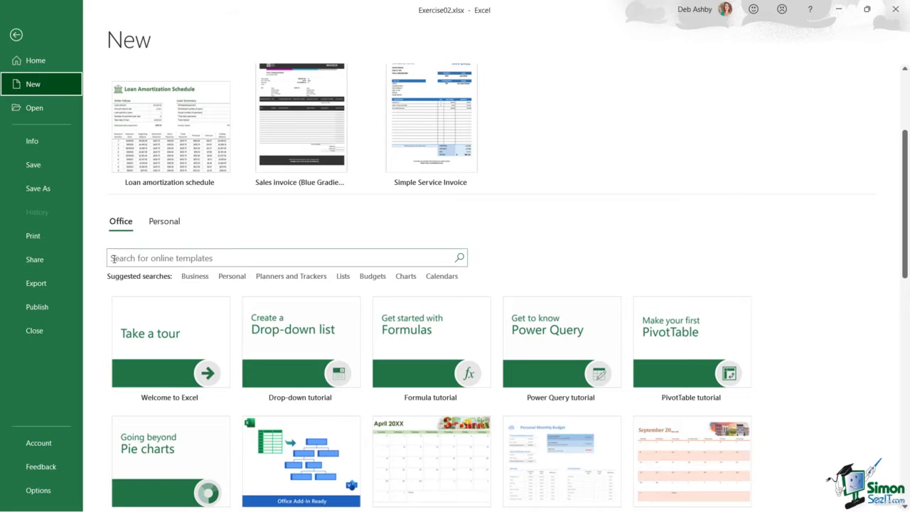
{"action": "left_click", "coordinate": [112, 259]}
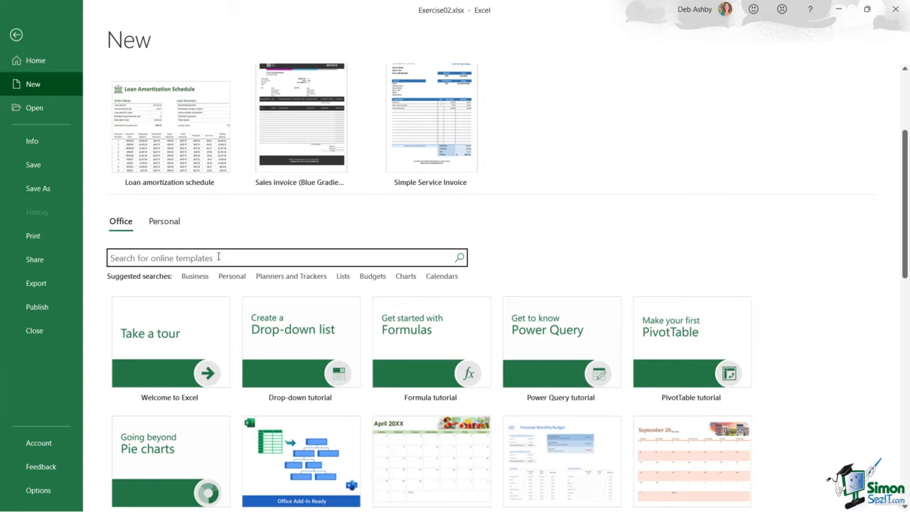
{"action": "type", "text": "invoice"}
{"action": "key", "text": "Return"}
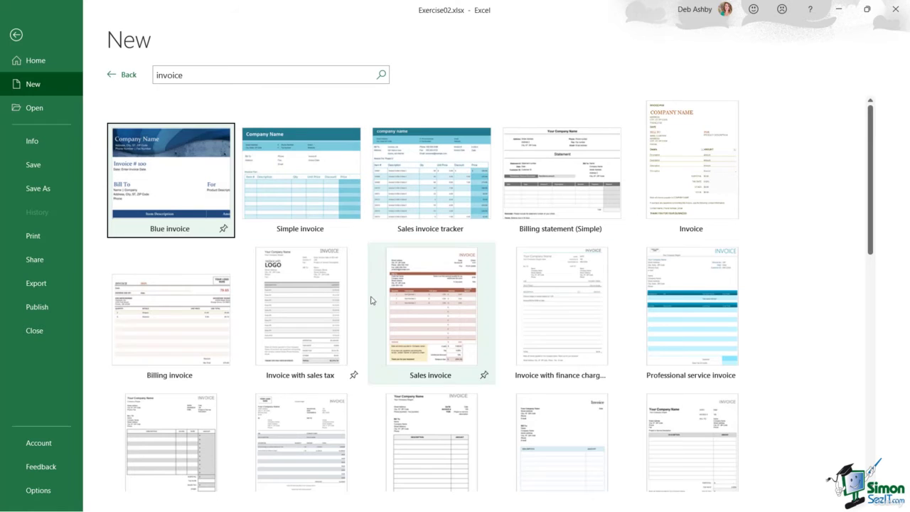
{"action": "double_click", "coordinate": [173, 184]}
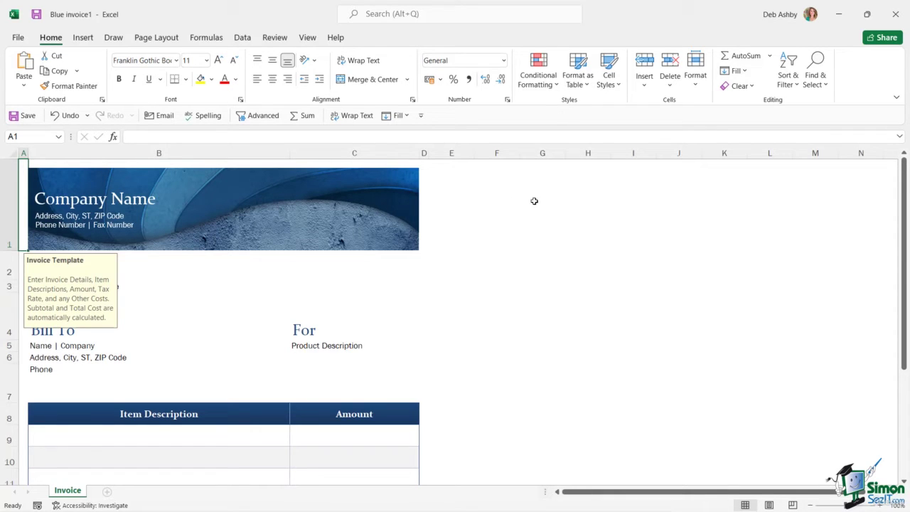
Save the invoice workbook as an Excel Template (*.xltx) named Invoice_Template in the Custom Office Templates folder.
{"action": "left_click", "coordinate": [19, 41]}
{"action": "left_click", "coordinate": [36, 189]}
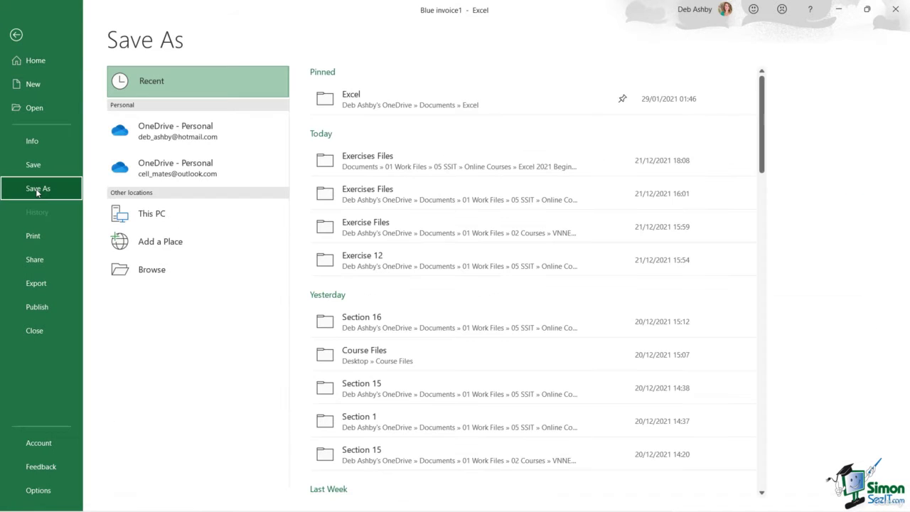
{"action": "left_click", "coordinate": [209, 275]}
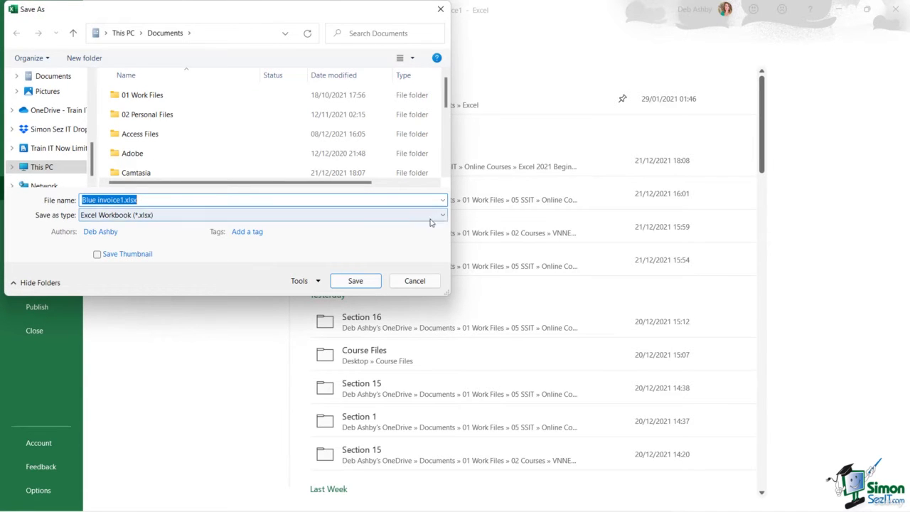
{"action": "left_click", "coordinate": [441, 215]}
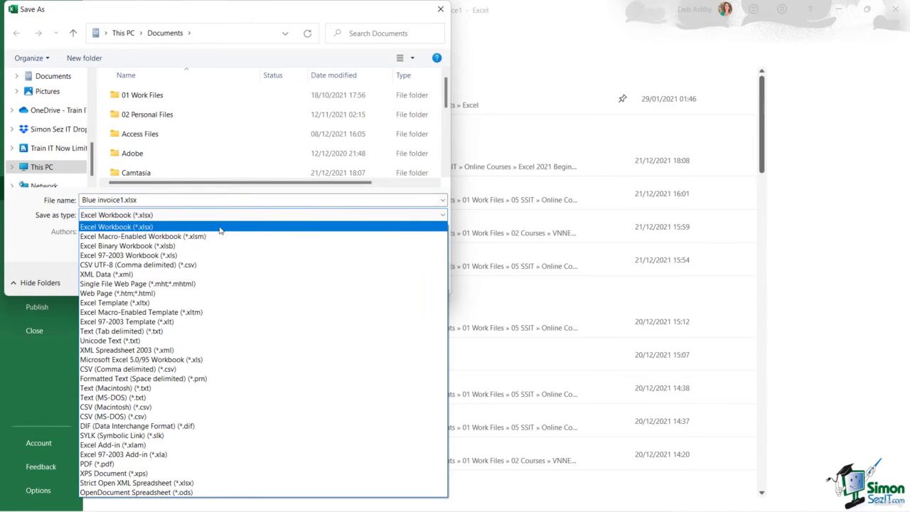
{"action": "left_click", "coordinate": [135, 303]}
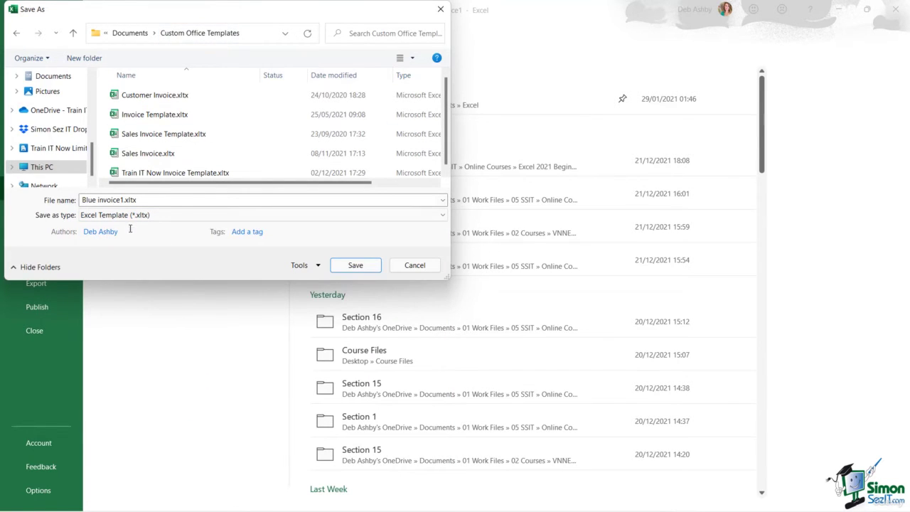
{"action": "left_click", "coordinate": [142, 199]}
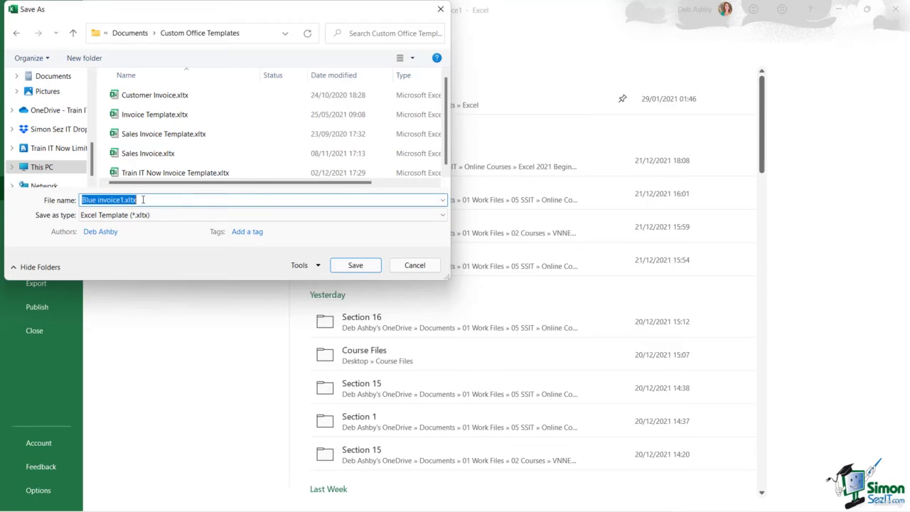
{"action": "type", "text": "Invoice"}
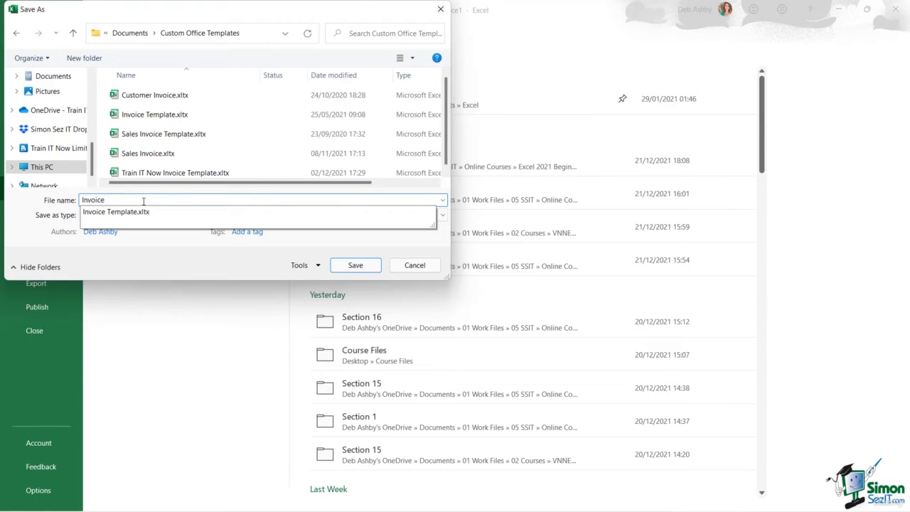
{"action": "type", "text": "_Template"}
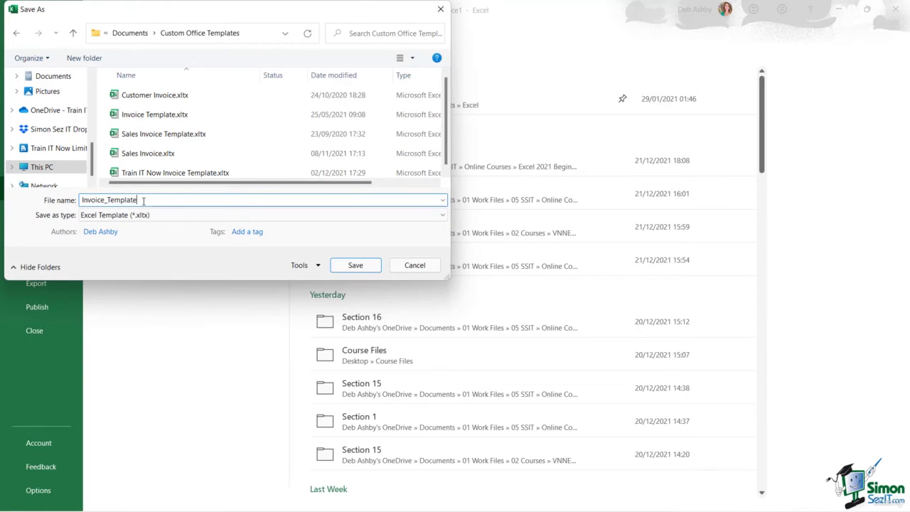
{"action": "left_click", "coordinate": [355, 265]}
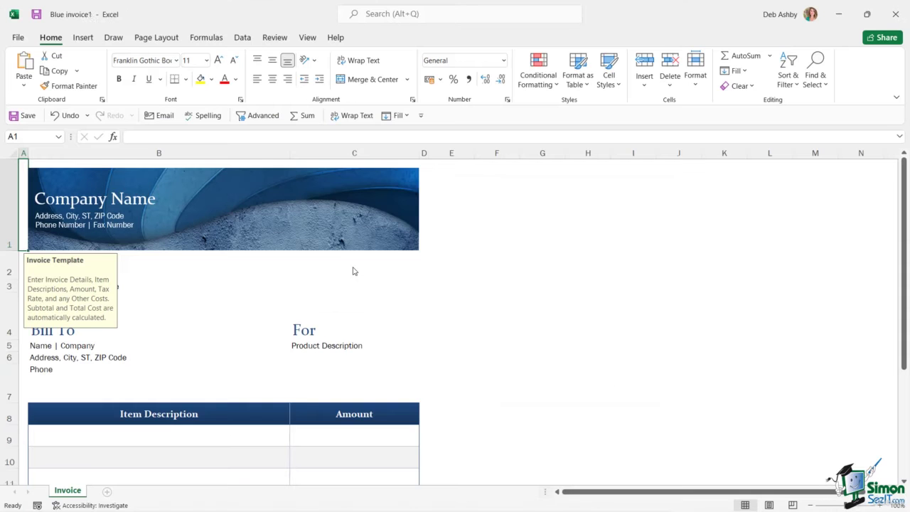
Create a new blank workbook and rename its Sheet1 worksheet as Summary.
{"action": "key", "text": "ctrl+n"}
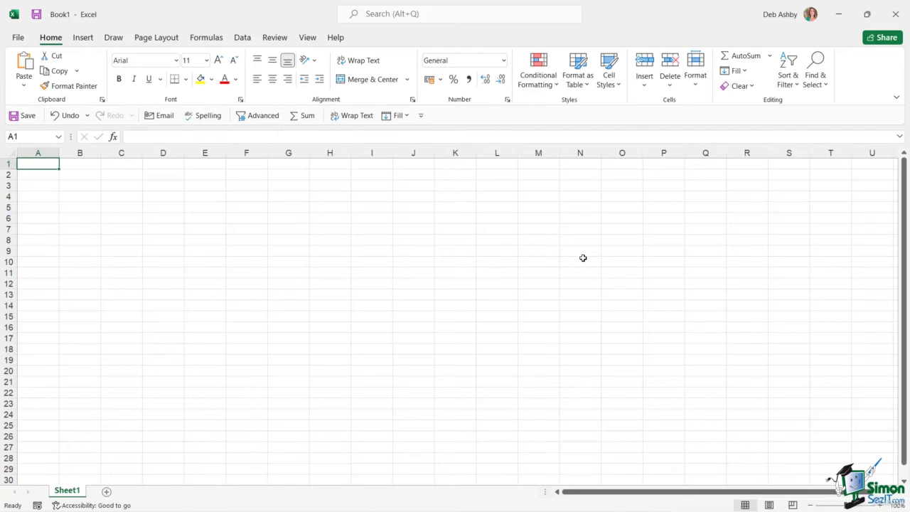
{"action": "double_click", "coordinate": [67, 491]}
{"action": "type", "text": "Su"}
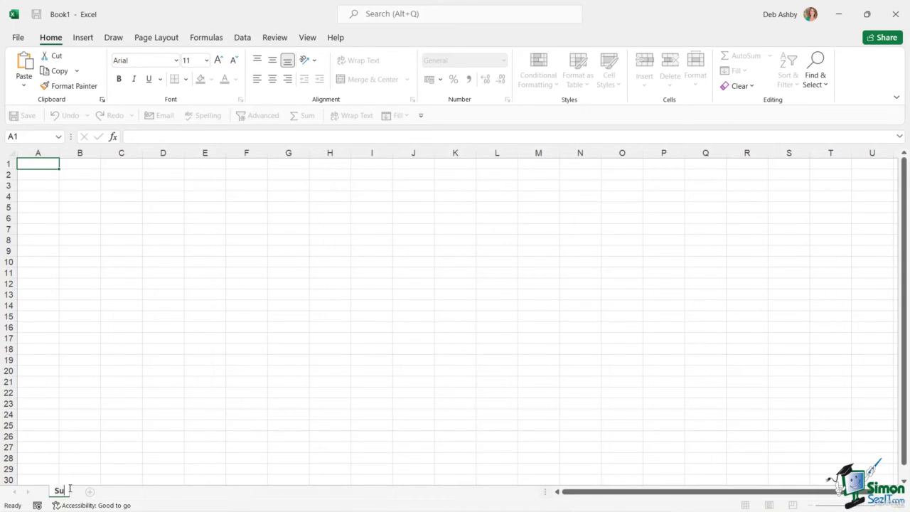
{"action": "type", "text": "mmary"}
{"action": "left_click", "coordinate": [163, 453]}
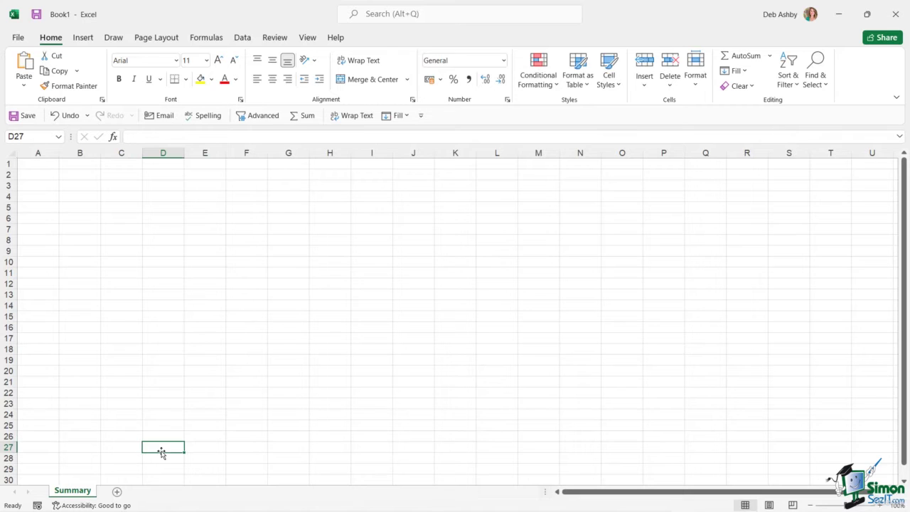
Add three more worksheets after the Summary sheet.
{"action": "left_click", "coordinate": [118, 492]}
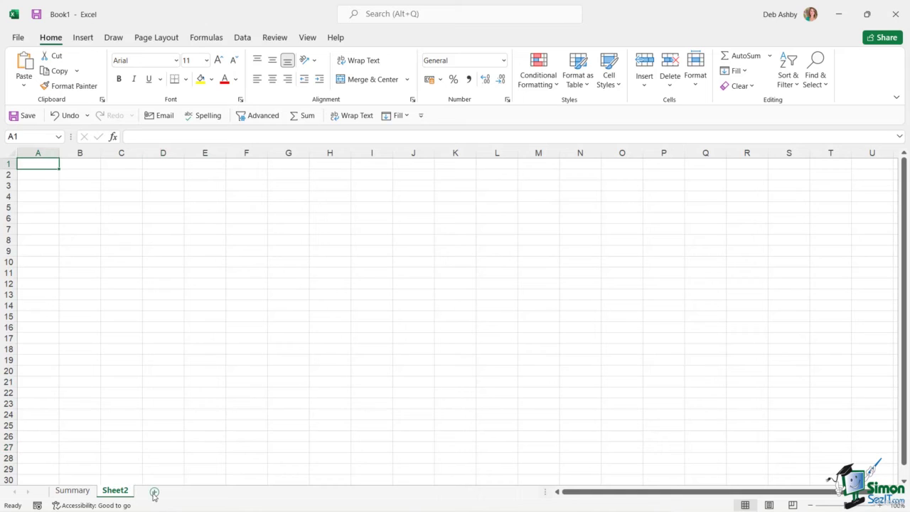
{"action": "left_click", "coordinate": [149, 492]}
{"action": "left_click", "coordinate": [191, 493]}
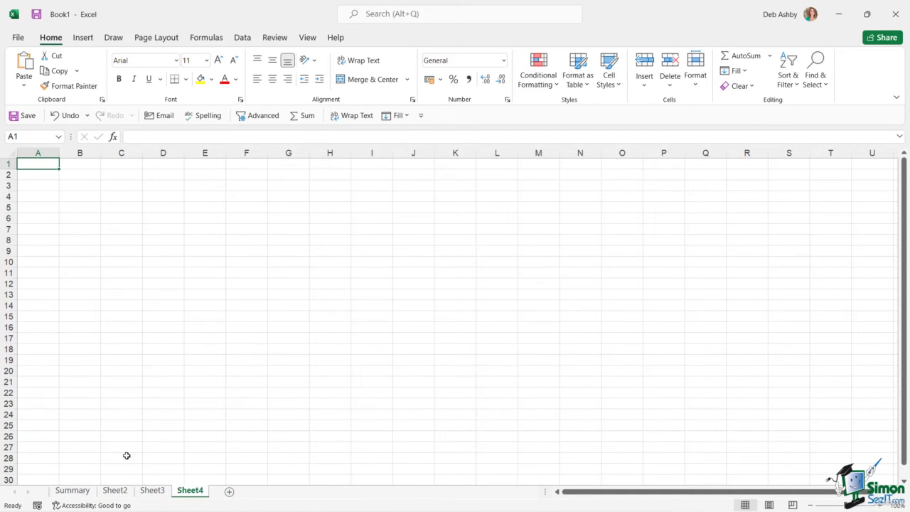
Rename Sheet2, Sheet3 and Sheet4 as Sales Data, Calculations and Charts.
{"action": "double_click", "coordinate": [119, 490]}
{"action": "type", "text": "Sales Data"}
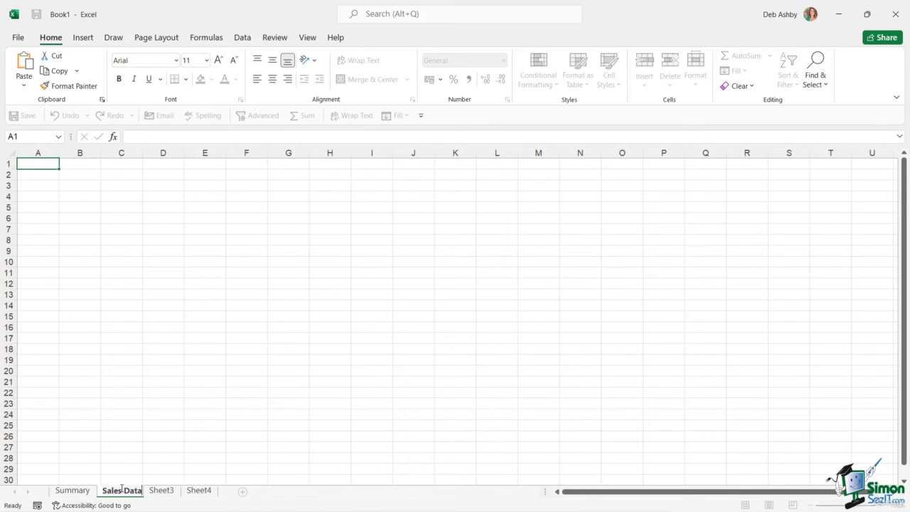
{"action": "key", "text": "Return"}
{"action": "double_click", "coordinate": [158, 490]}
{"action": "type", "text": "Calculations"}
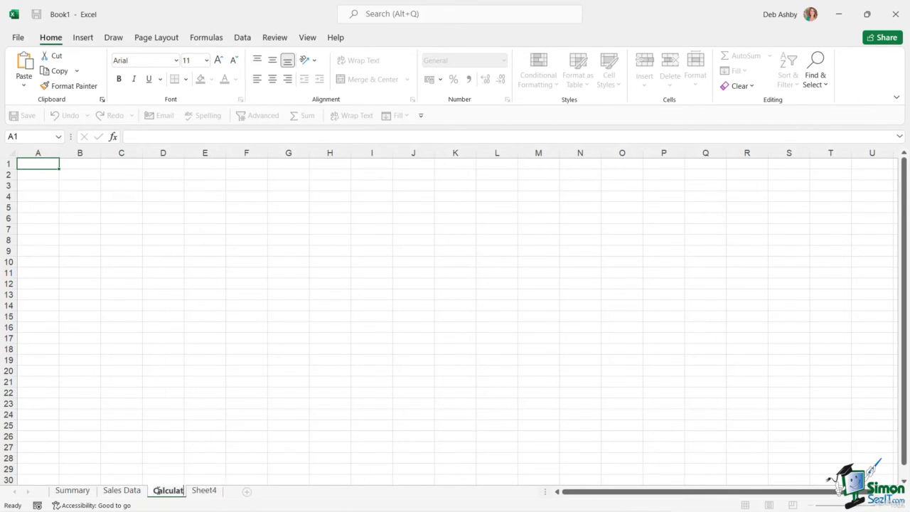
{"action": "left_click", "coordinate": [223, 491]}
{"action": "right_click", "coordinate": [222, 493]}
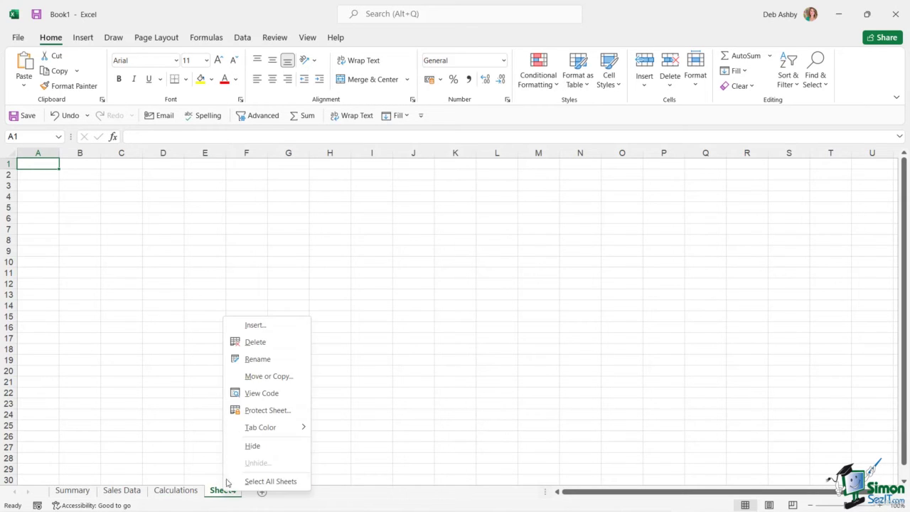
{"action": "left_click", "coordinate": [248, 359]}
{"action": "type", "text": "Charts"}
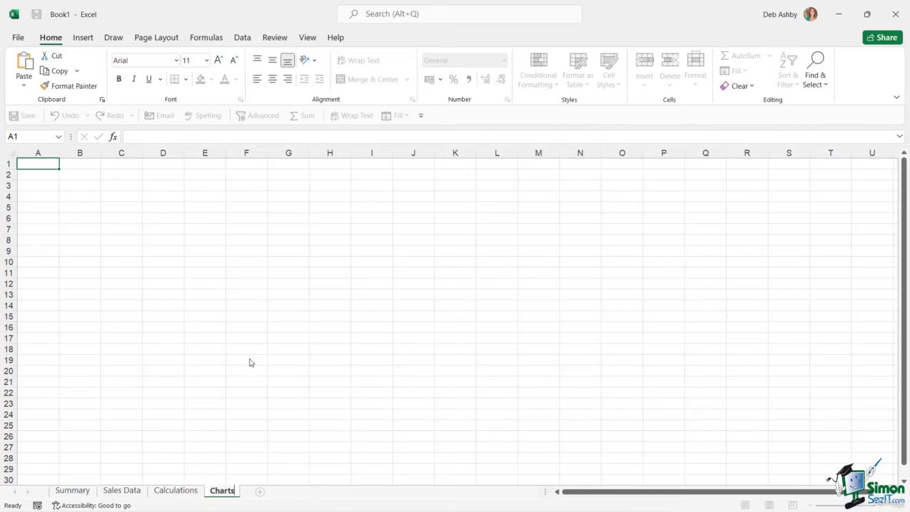
{"action": "key", "text": "Return"}
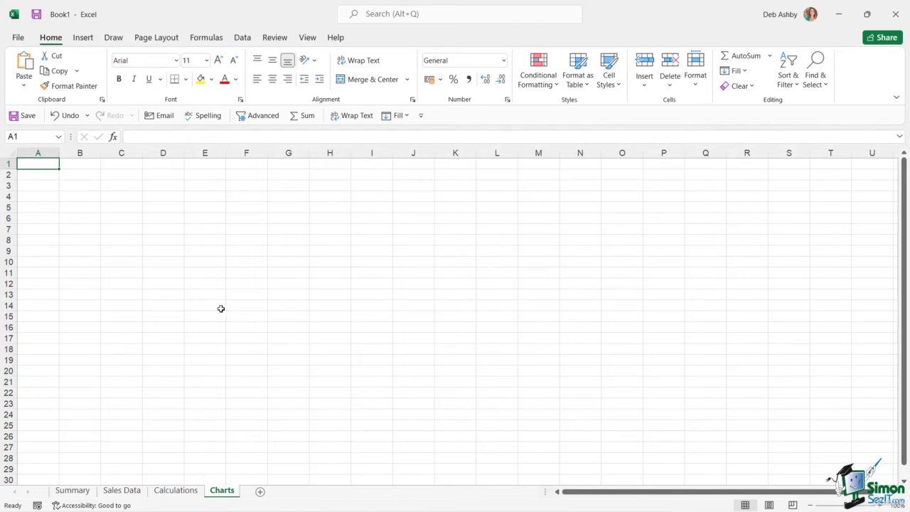
Enter the title "Sales Data for 2020" in cell A1 of the Sales Data sheet.
{"action": "left_click", "coordinate": [123, 491]}
{"action": "left_click", "coordinate": [45, 171]}
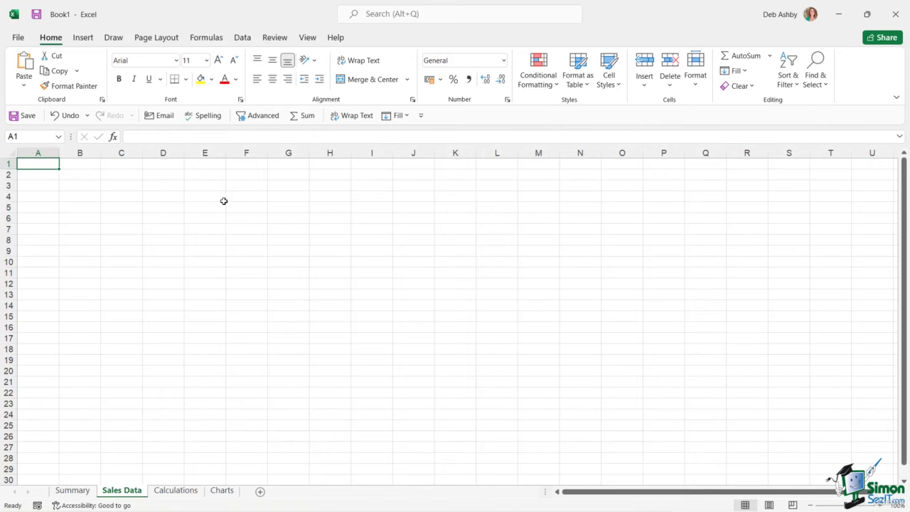
{"action": "type", "text": "Sales D"}
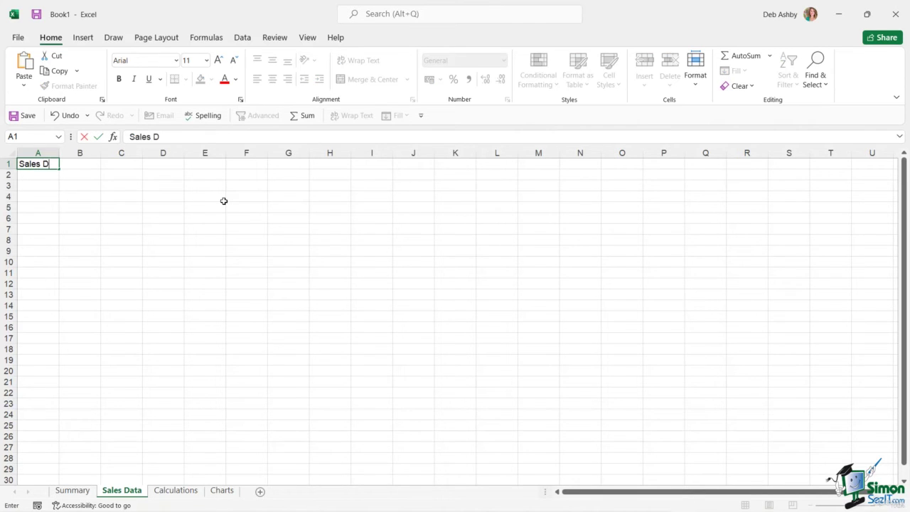
{"action": "type", "text": "ata for 2020"}
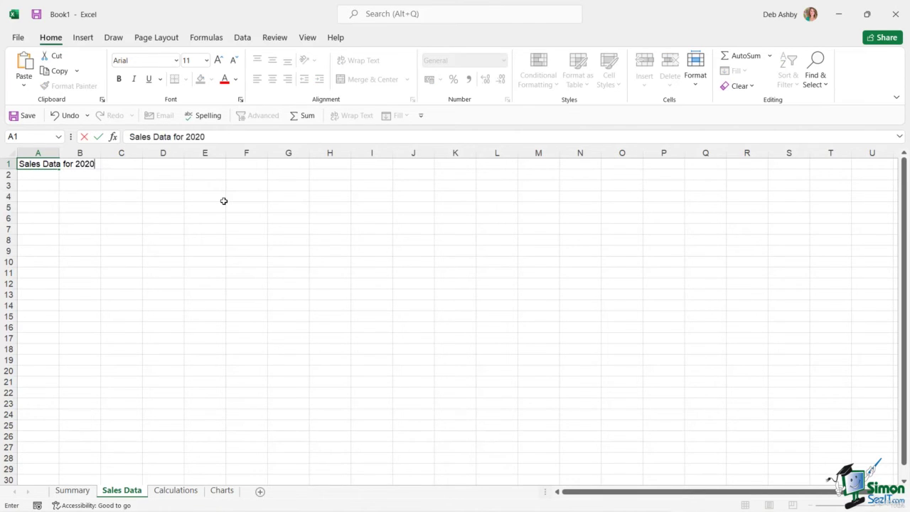
{"action": "left_click", "coordinate": [242, 227]}
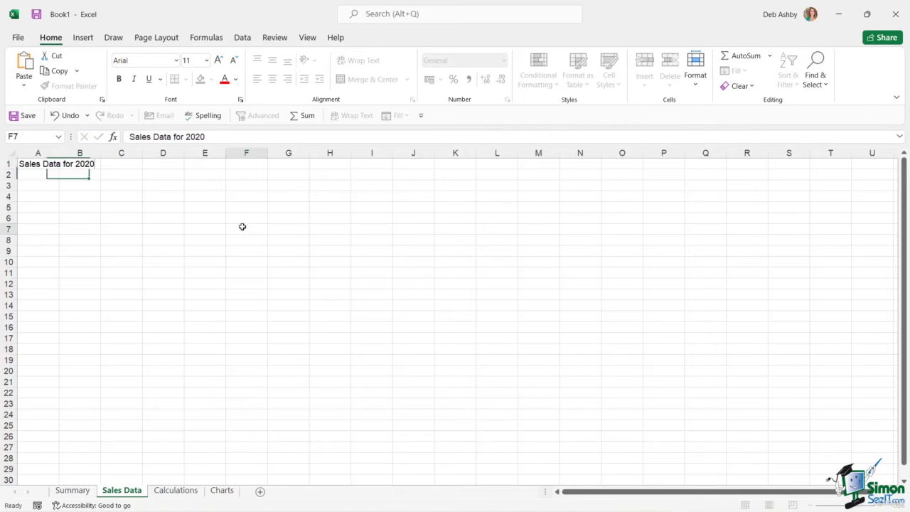
Format row 1 with the sheet title as bold text at font size 14.
{"action": "left_click", "coordinate": [7, 164]}
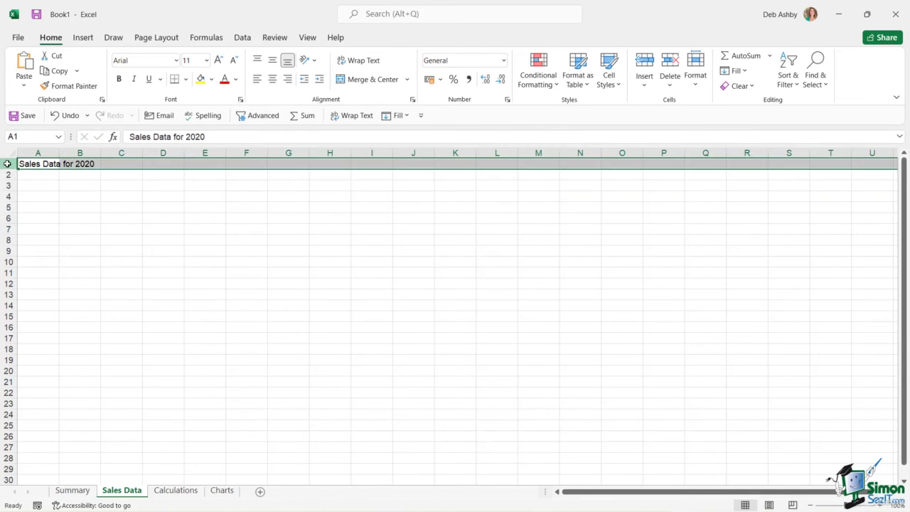
{"action": "left_click", "coordinate": [207, 61]}
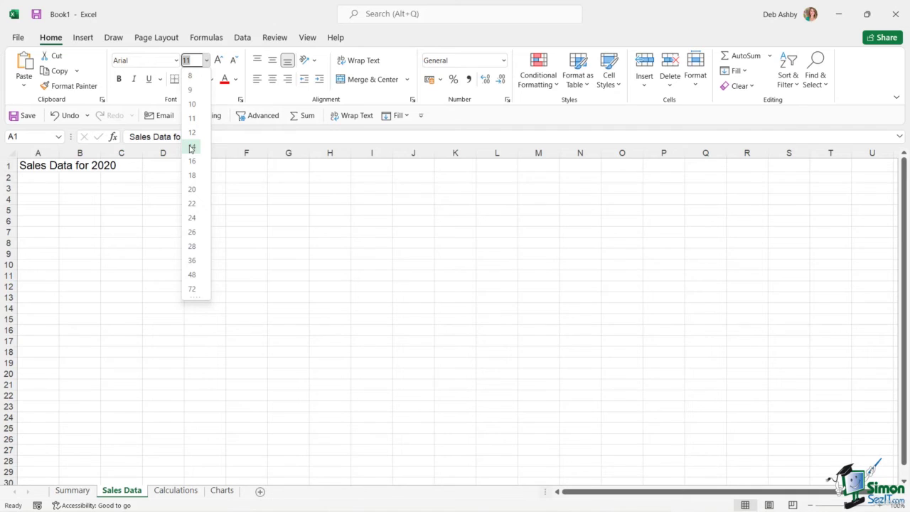
{"action": "left_click", "coordinate": [191, 147]}
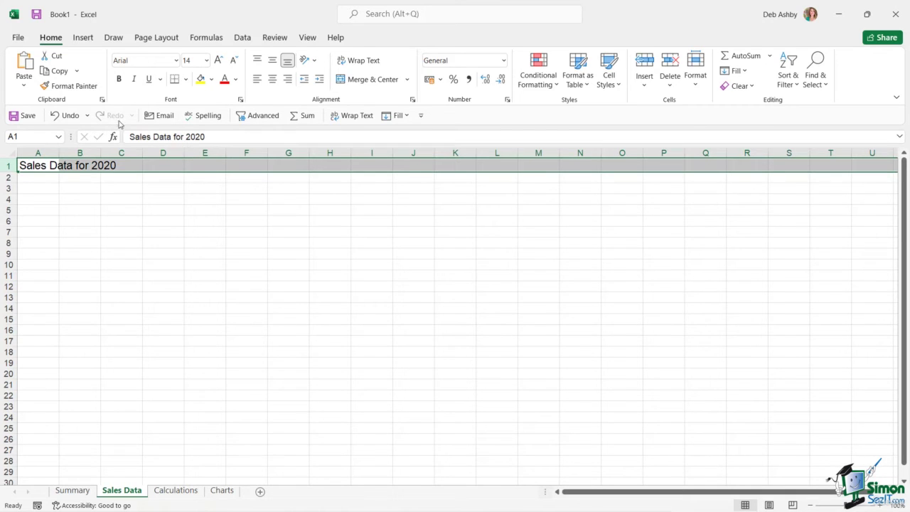
{"action": "left_click", "coordinate": [118, 79]}
{"action": "left_click", "coordinate": [261, 287]}
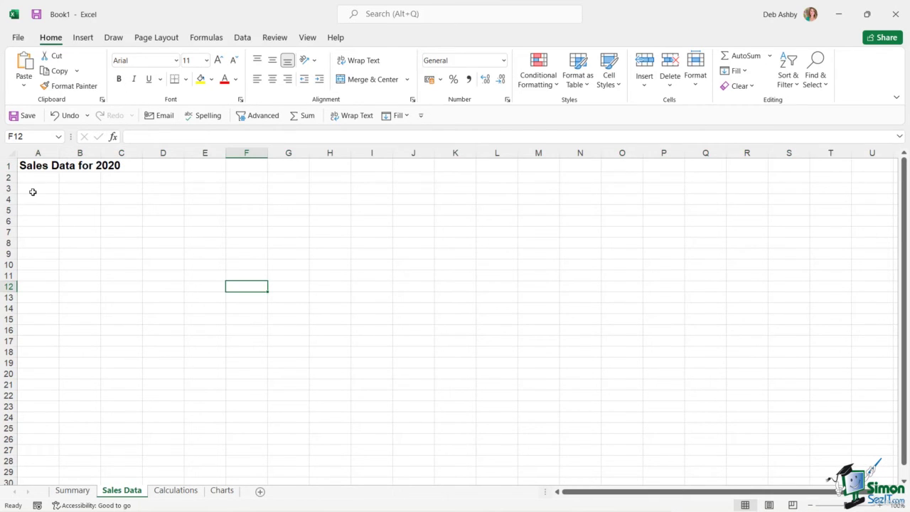
Enter the column headings Month, Revenue and Profit in cells A3 to C3 of the Sales Data sheet.
{"action": "left_click", "coordinate": [35, 188]}
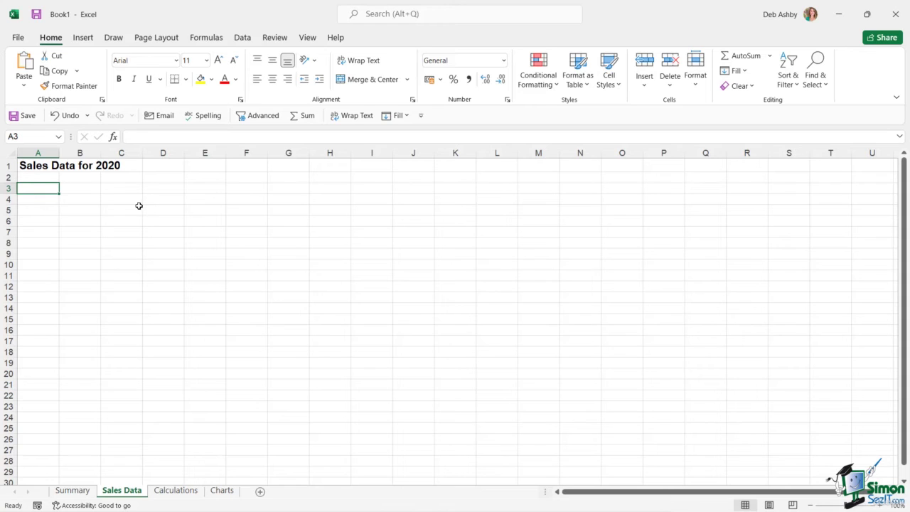
{"action": "type", "text": "Mo"}
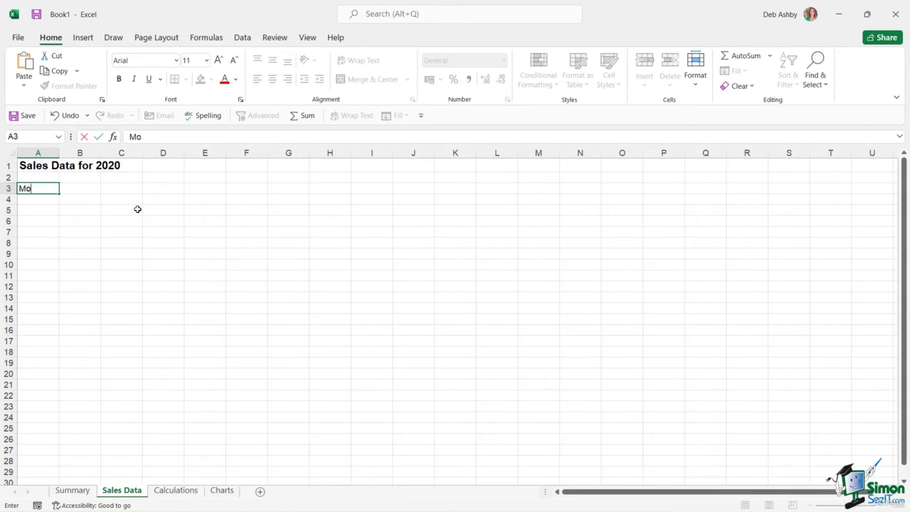
{"action": "type", "text": "tnth"}
{"action": "key", "text": "Tab"}
{"action": "type", "text": "Reve"}
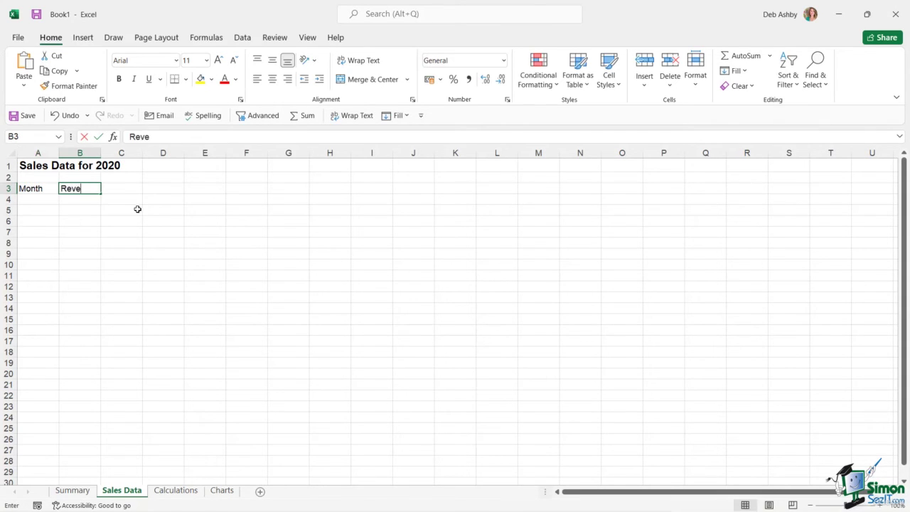
{"action": "type", "text": "nue"}
{"action": "key", "text": "Tab"}
{"action": "type", "text": "Pro"}
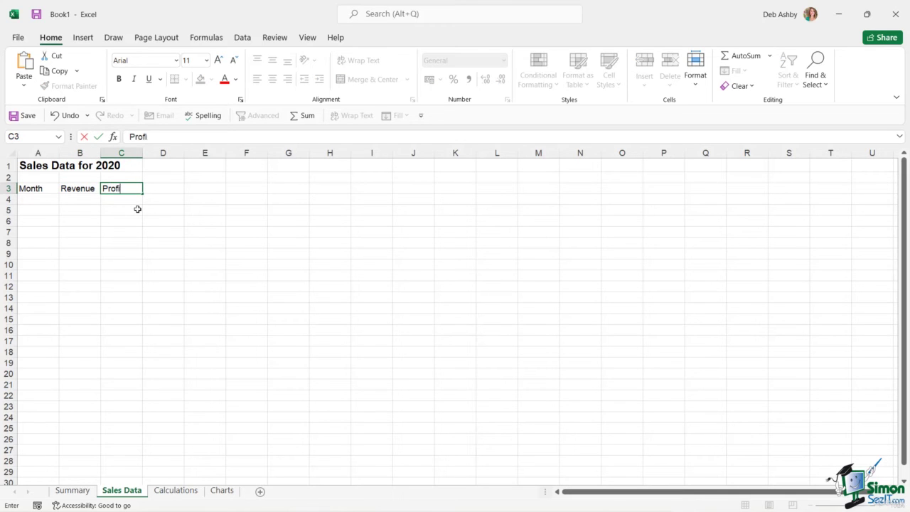
{"action": "type", "text": "fit"}
{"action": "left_click", "coordinate": [175, 218]}
{"action": "left_click", "coordinate": [163, 317]}
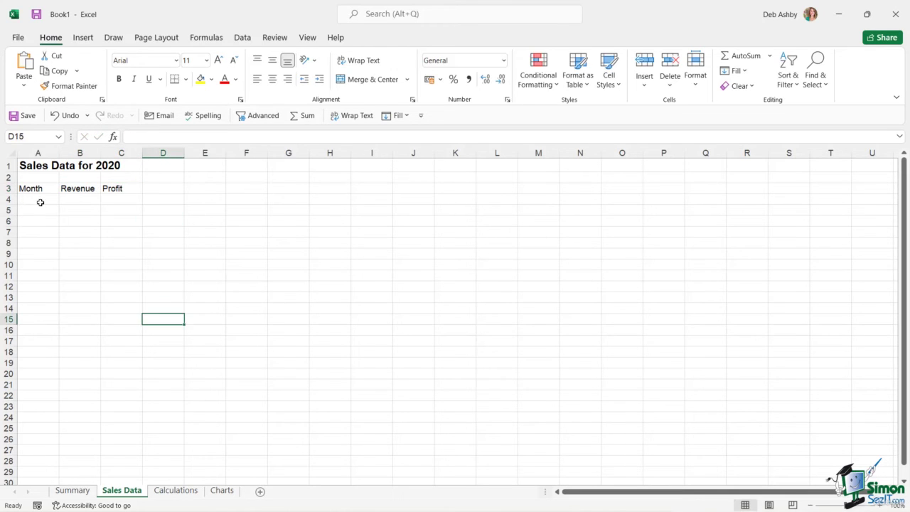
Enter Jan in cell A4 and autofill the month series down to Mar in A6.
{"action": "left_click", "coordinate": [40, 201]}
{"action": "type", "text": "Jan"}
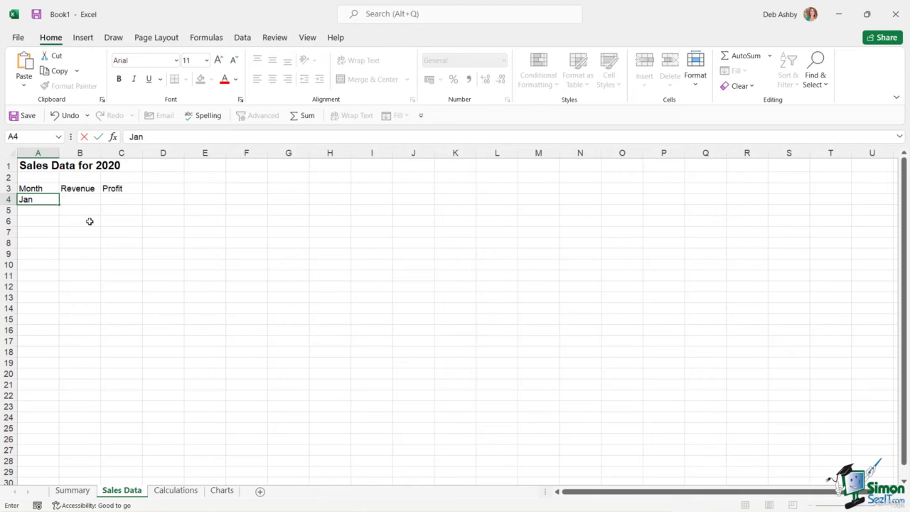
{"action": "key", "text": "ctrl+Return"}
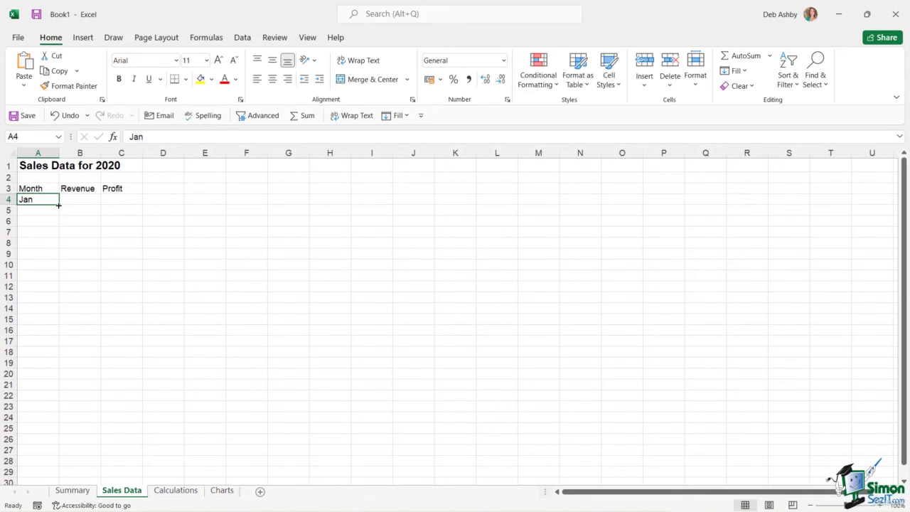
{"action": "left_click_drag", "start_coordinate": [58, 205], "coordinate": [59, 234]}
{"action": "left_click", "coordinate": [206, 254]}
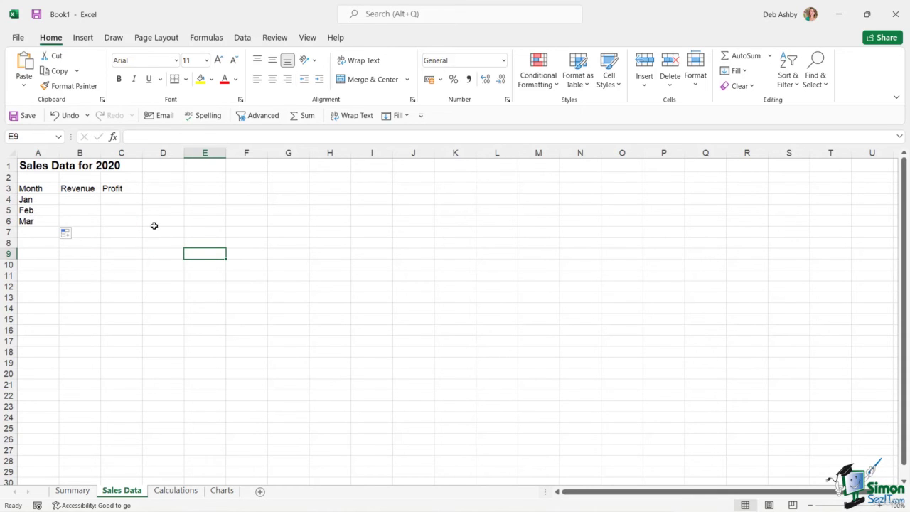
Enter the Revenue values 500, 400 and 300 for Jan, Feb and Mar in cells B4 to B6.
{"action": "left_click", "coordinate": [93, 201]}
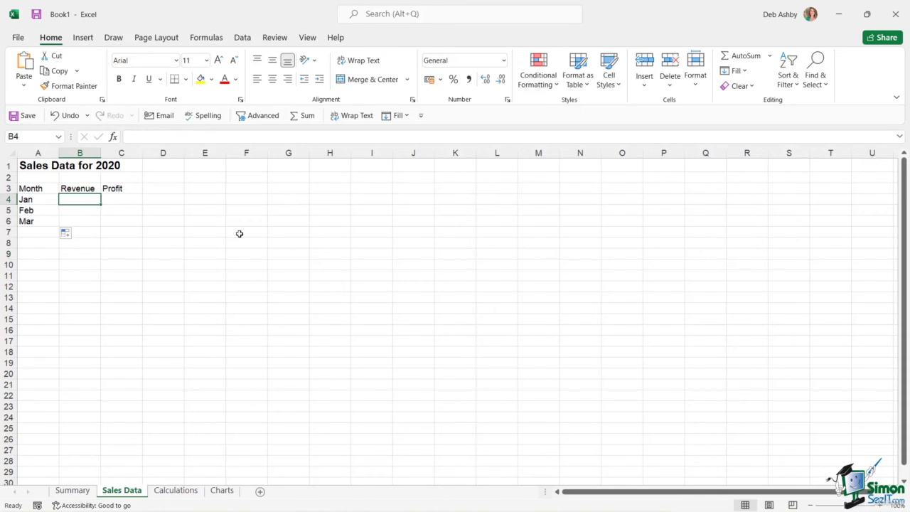
{"action": "type", "text": "500"}
{"action": "key", "text": "Return"}
{"action": "type", "text": "400"}
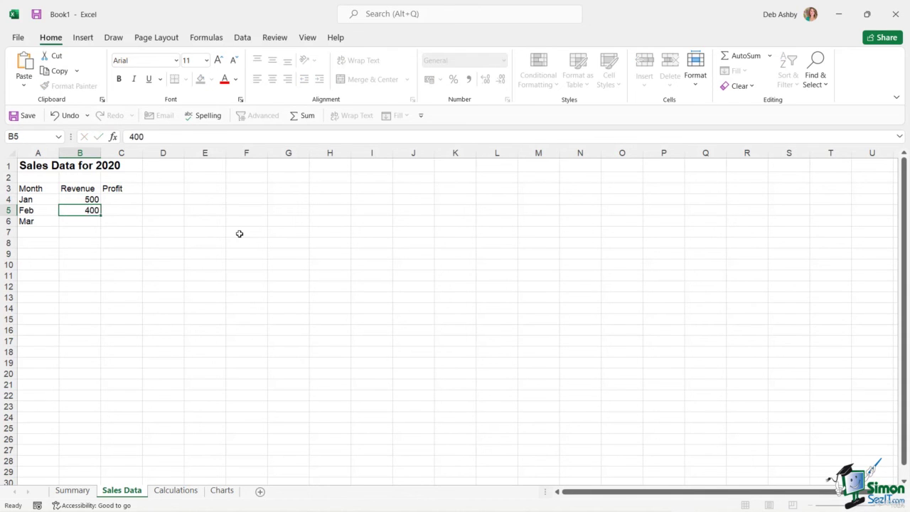
{"action": "key", "text": "Return"}
{"action": "type", "text": "300"}
{"action": "key", "text": "Return"}
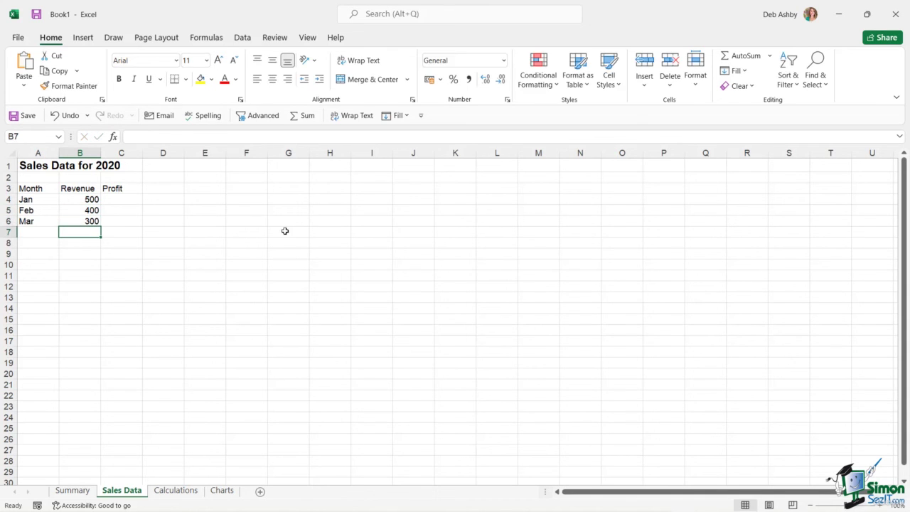
Enter the Profit values 200, 300 and 100 for Jan, Feb and Mar in cells C4 to C6.
{"action": "left_click", "coordinate": [125, 199]}
{"action": "type", "text": "200"}
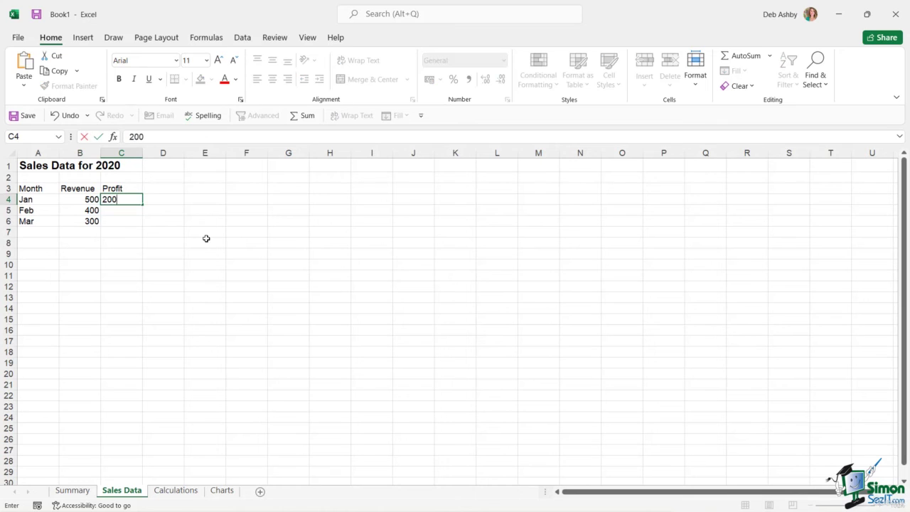
{"action": "key", "text": "Return"}
{"action": "type", "text": "300"}
{"action": "key", "text": "Return"}
{"action": "type", "text": "100"}
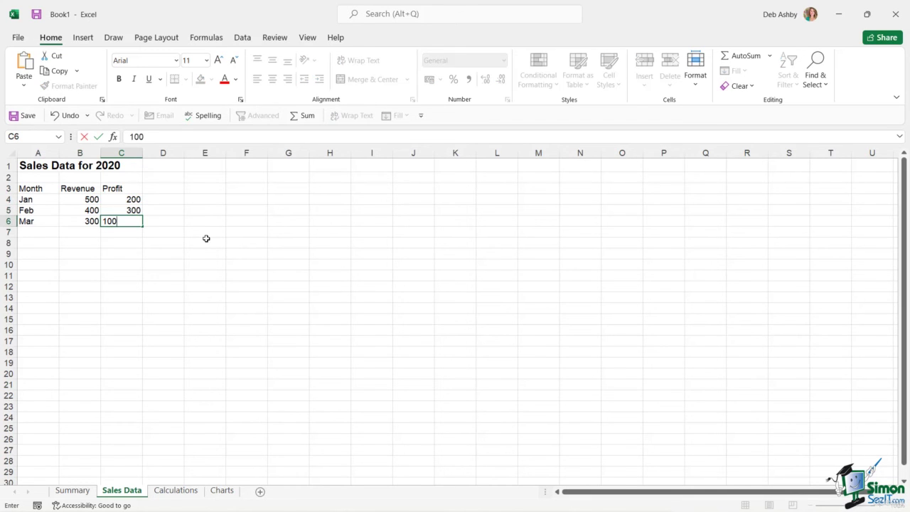
{"action": "left_click", "coordinate": [206, 240]}
Format the Month, Revenue and Profit headings in A3:C3 as bold with a light blue fill.
{"action": "left_click_drag", "start_coordinate": [29, 191], "coordinate": [119, 190]}
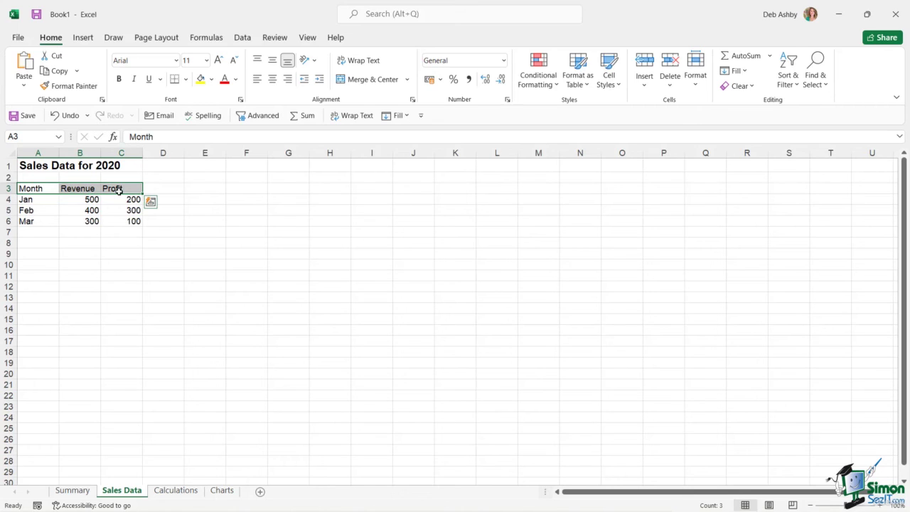
{"action": "key", "text": "ctrl+b"}
{"action": "left_click", "coordinate": [212, 79]}
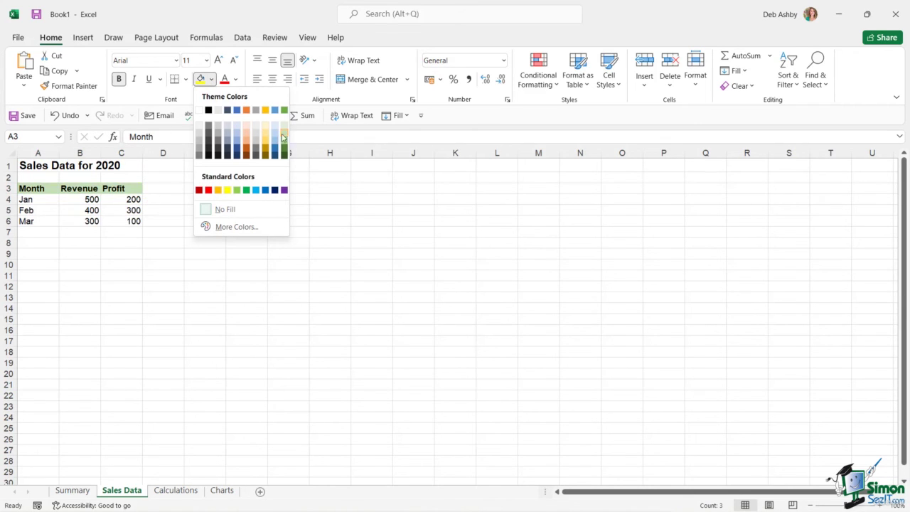
{"action": "left_click", "coordinate": [275, 136]}
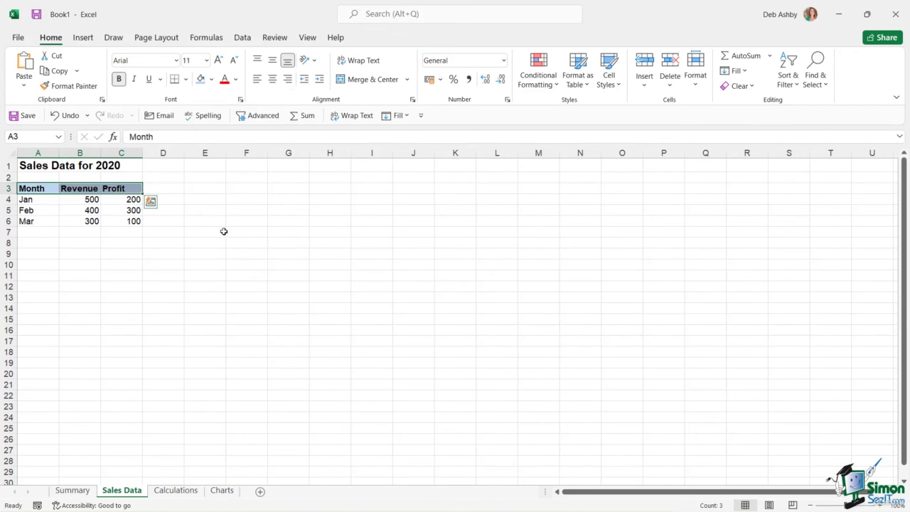
{"action": "left_click", "coordinate": [239, 232]}
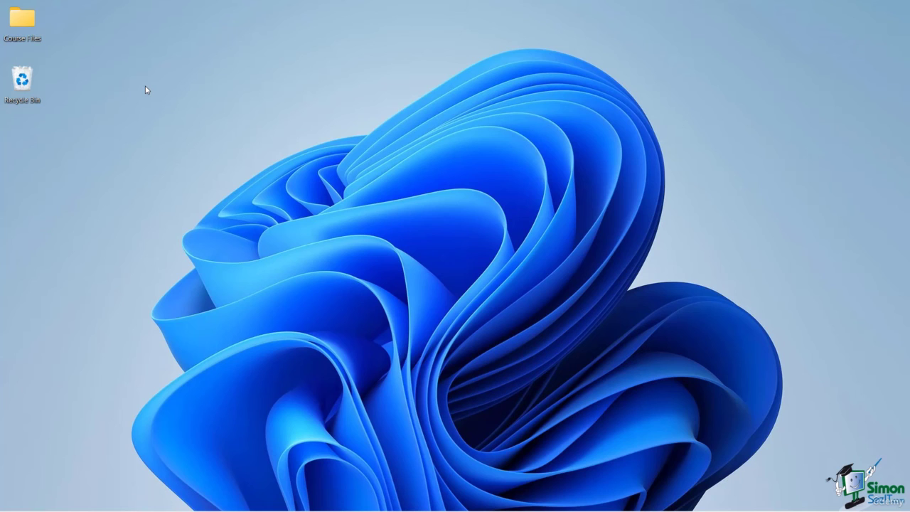
Create a new desktop folder named Excel Practice Files.
{"action": "right_click", "coordinate": [145, 90]}
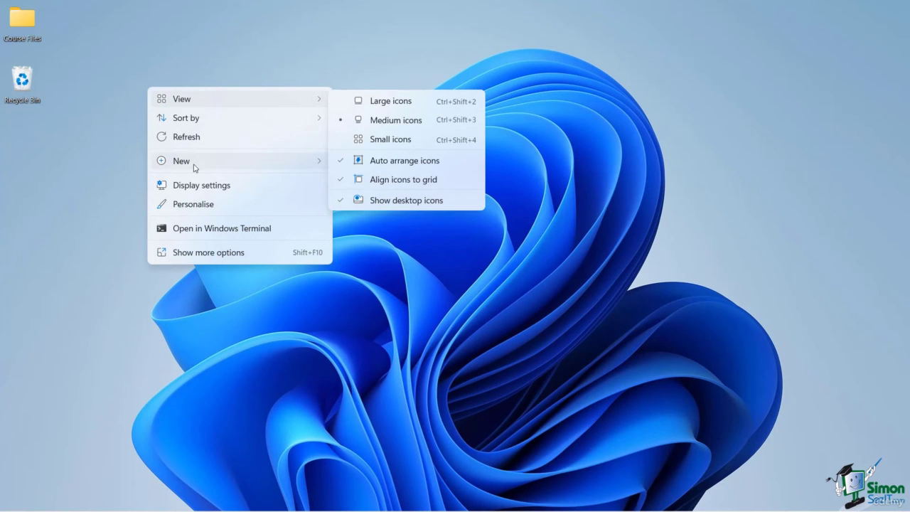
{"action": "mouse_move", "coordinate": [195, 168]}
{"action": "left_click", "coordinate": [391, 171]}
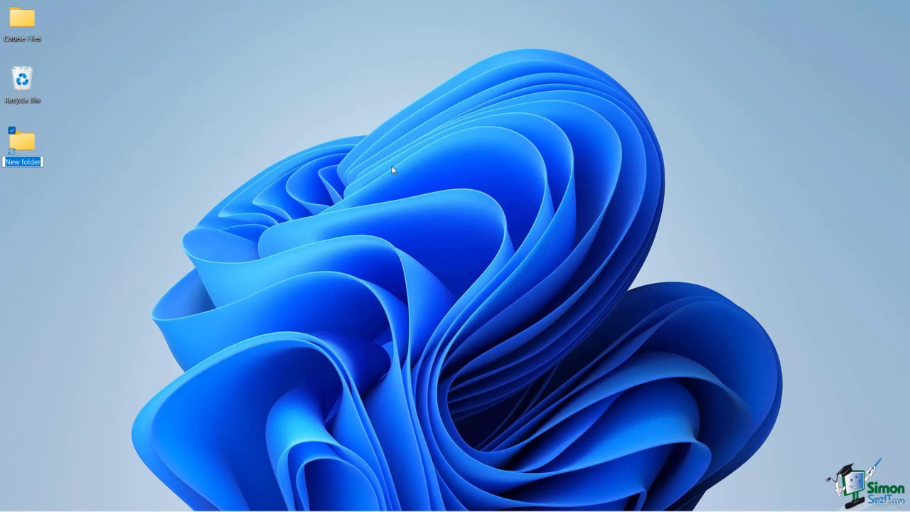
{"action": "type", "text": "Excel Practice Files"}
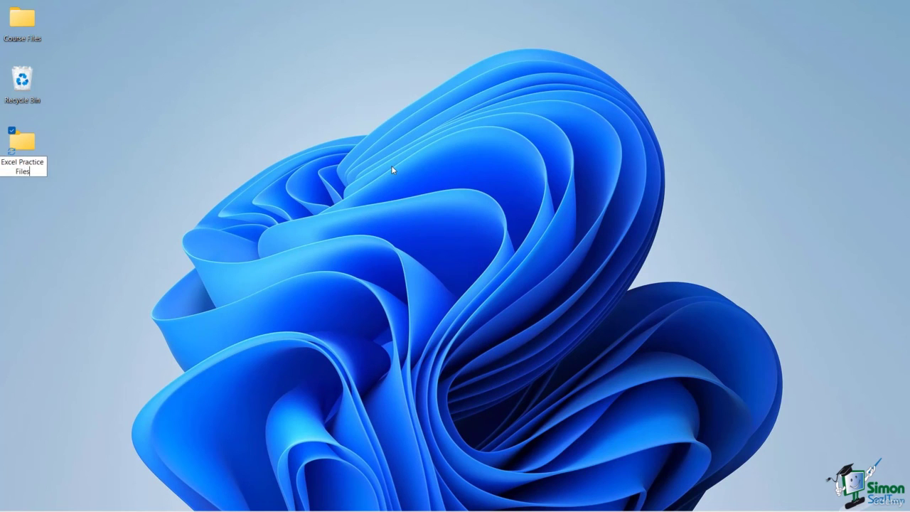
{"action": "key", "text": "Return"}
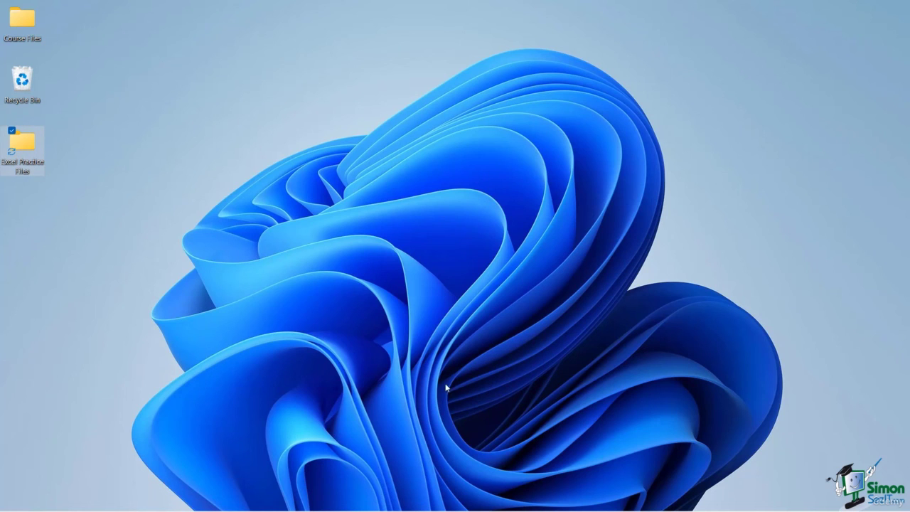
Switch to the Book1 workbook in Excel and choose the desktop's Excel Practice Files folder as its Save As location.
{"action": "mouse_move", "coordinate": [598, 497]}
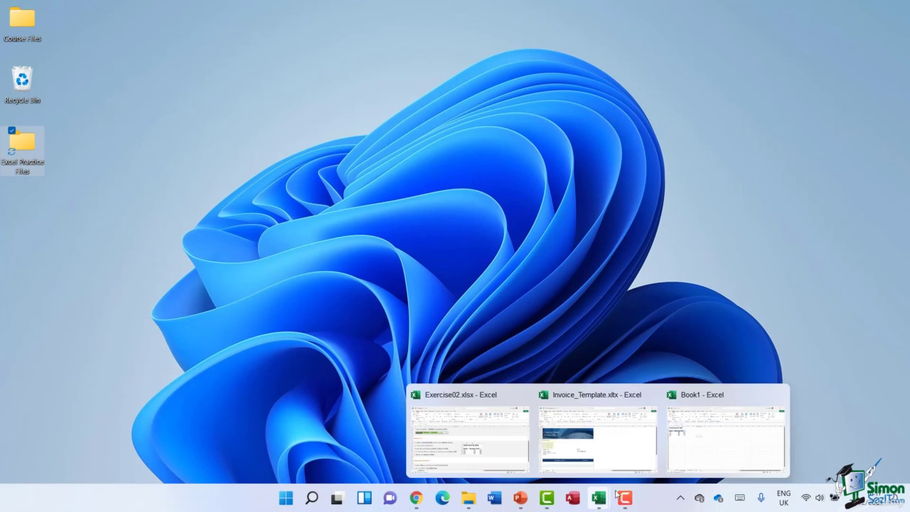
{"action": "left_click", "coordinate": [725, 434]}
{"action": "left_click", "coordinate": [18, 37]}
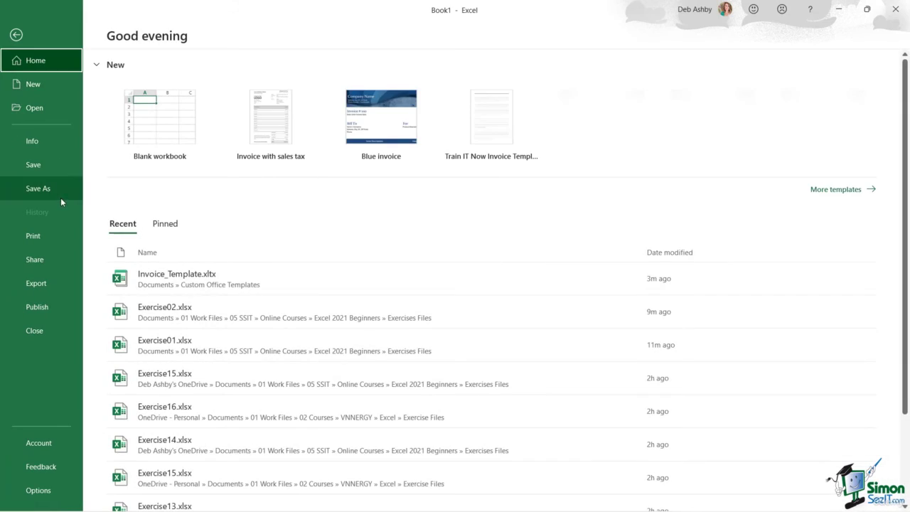
{"action": "left_click", "coordinate": [63, 192]}
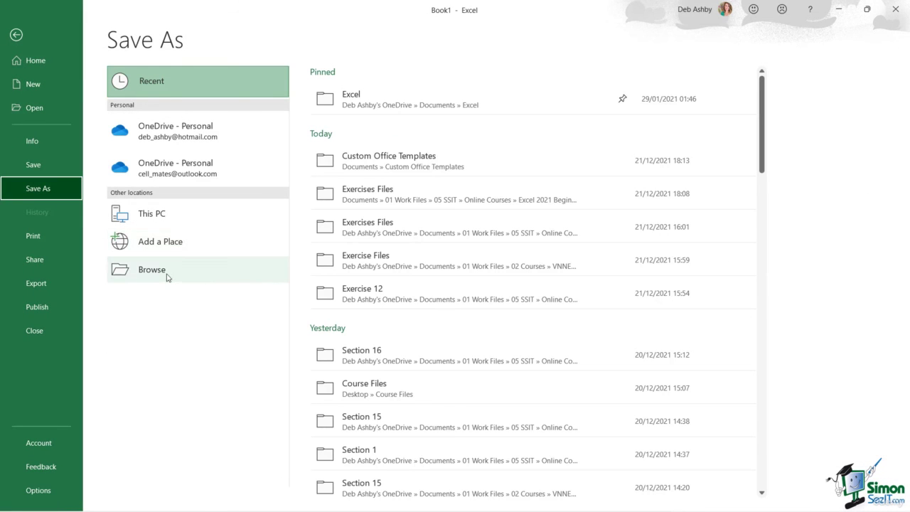
{"action": "left_click", "coordinate": [152, 271]}
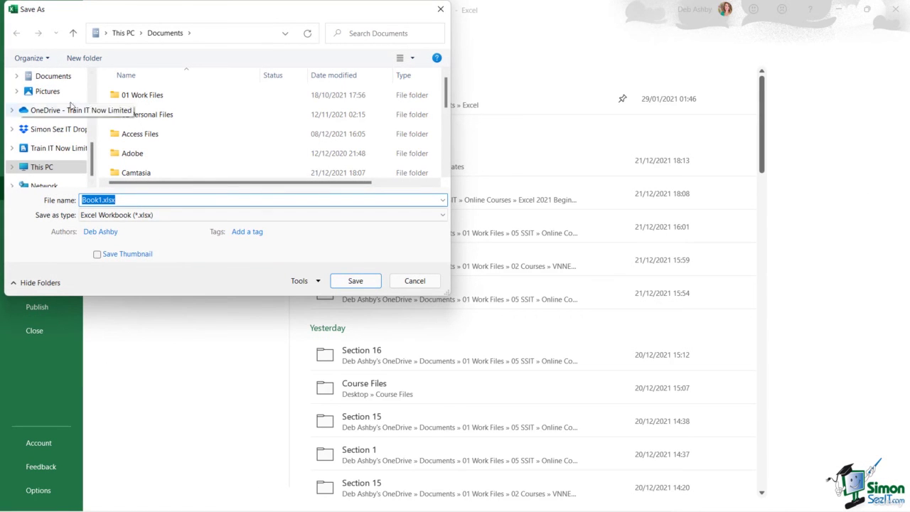
{"action": "scroll", "coordinate": [74, 105], "scroll_direction": "down", "scroll_amount": 1}
{"action": "left_click", "coordinate": [72, 91]}
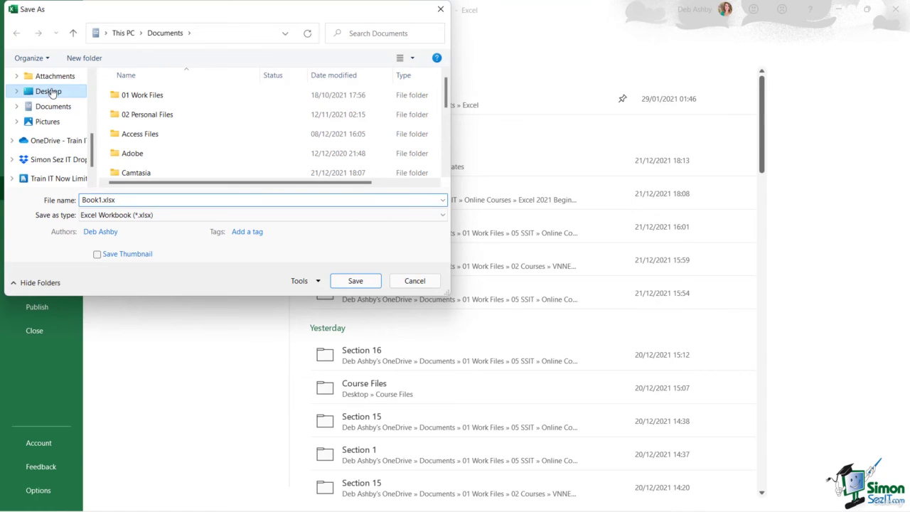
{"action": "double_click", "coordinate": [158, 115]}
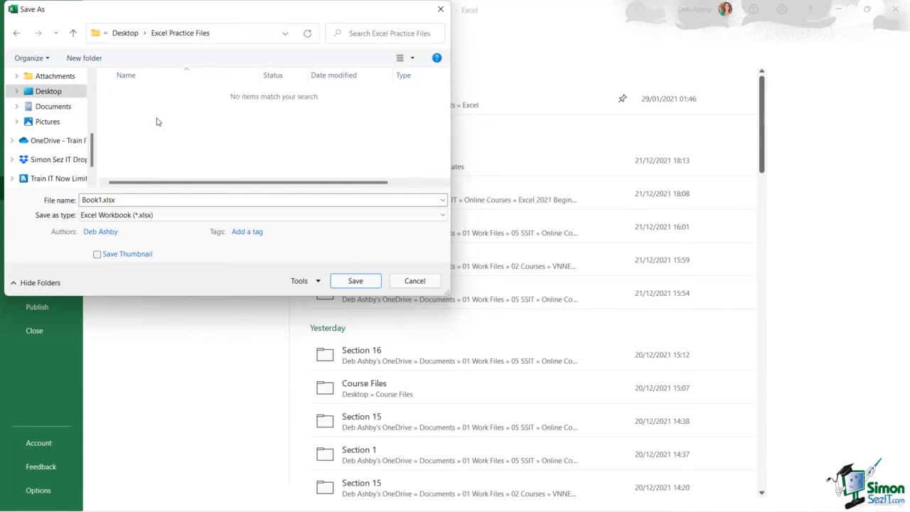
Replace the default workbook file name with Exercise02_Pracrice.
{"action": "double_click", "coordinate": [125, 200]}
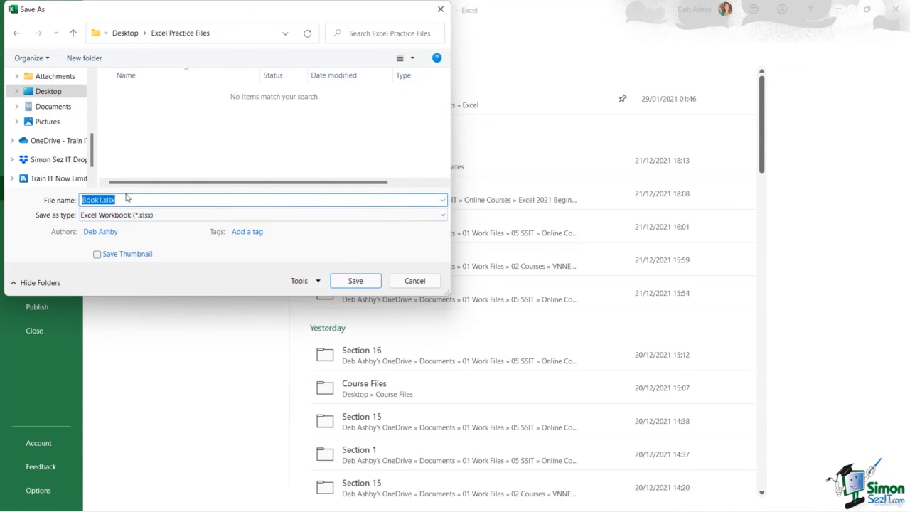
{"action": "type", "text": "Exercise02"}
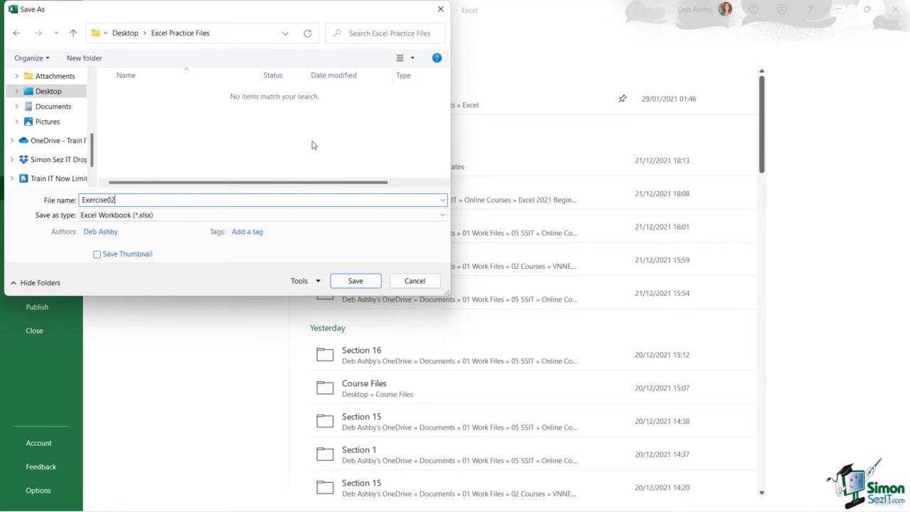
{"action": "type", "text": "_Pracrice"}
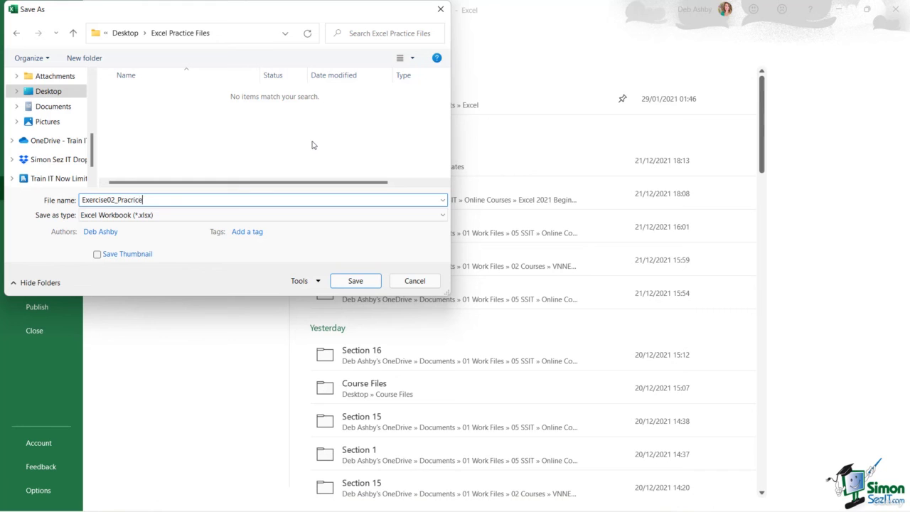